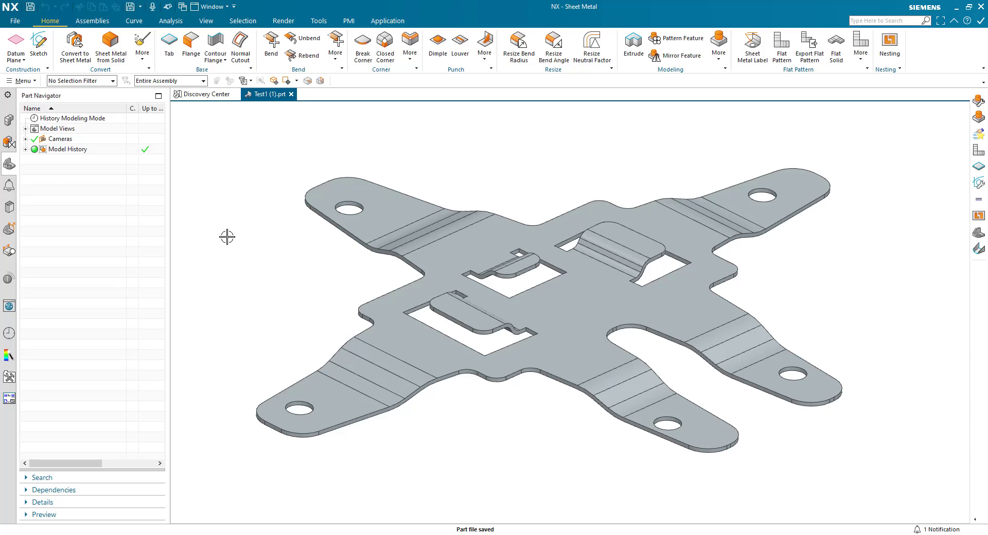
Step: Create a flat pattern with the bracket's central flat face as the upward face and display the flat pattern view
{"action": "middle_click_drag", "start_coordinate": [243, 270], "coordinate": [323, 364]}
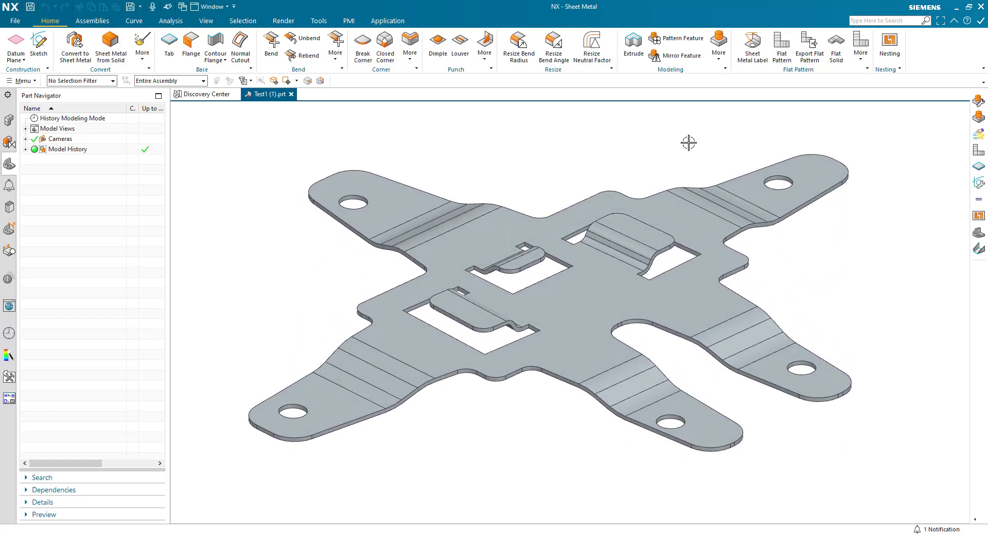
{"action": "left_click", "coordinate": [782, 47]}
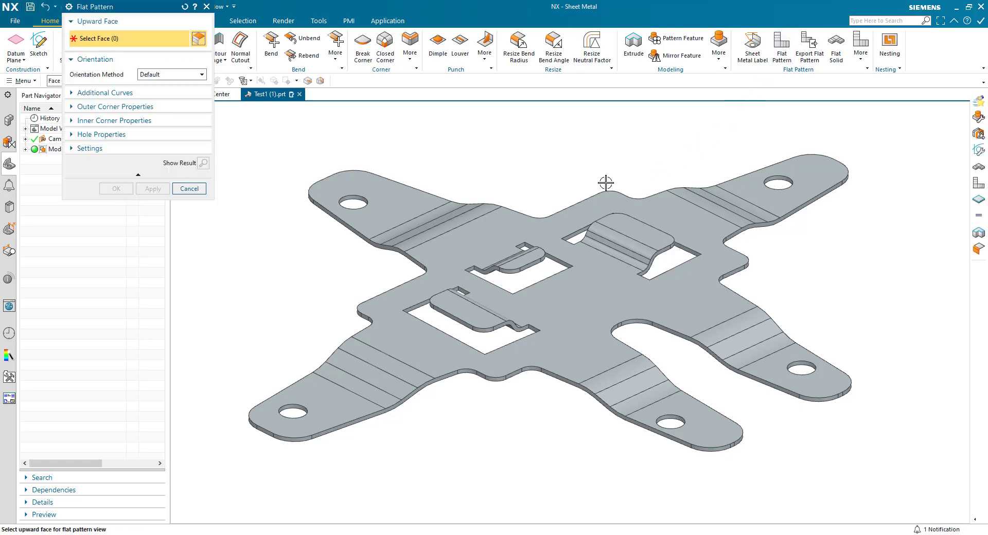
{"action": "left_click", "coordinate": [500, 248]}
{"action": "left_click", "coordinate": [115, 188]}
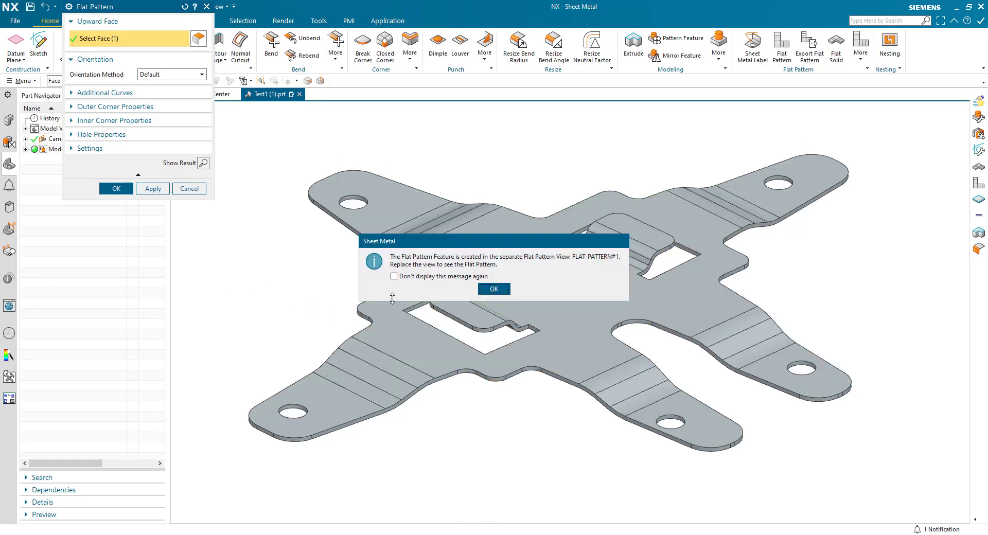
{"action": "left_click", "coordinate": [494, 290]}
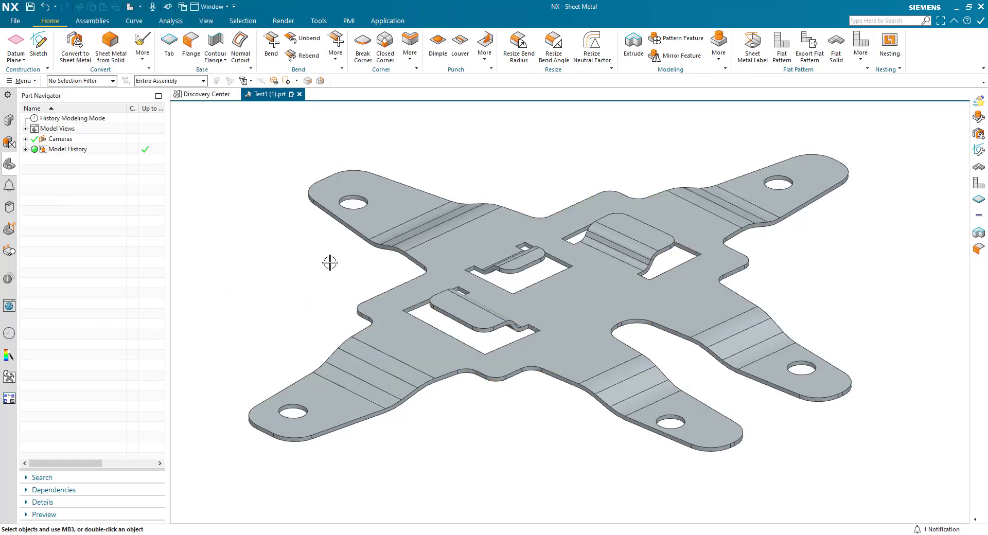
{"action": "left_click", "coordinate": [25, 129]}
{"action": "double_click", "coordinate": [67, 160]}
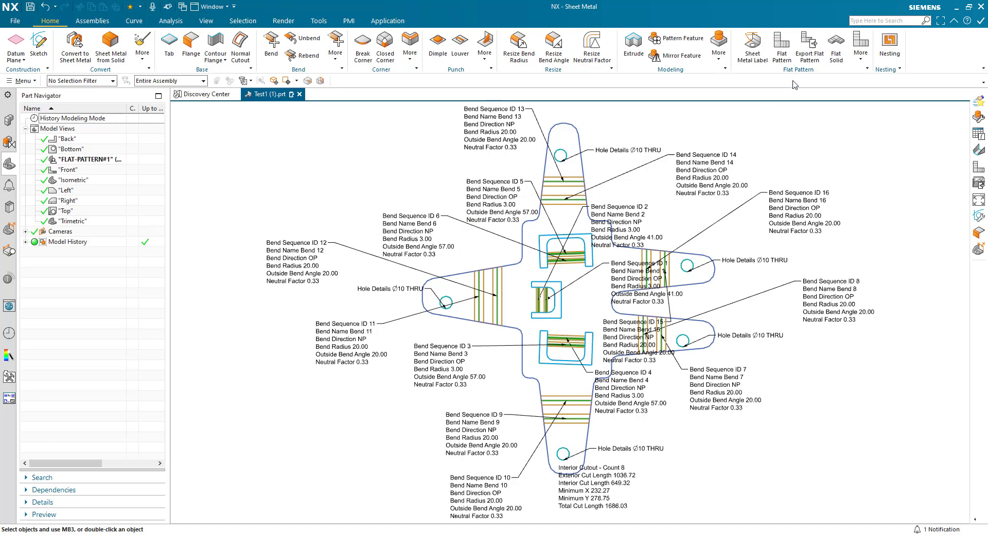
Step: Examine the bend IDs, order and names in the Bend List without changing them
{"action": "left_click", "coordinate": [860, 54]}
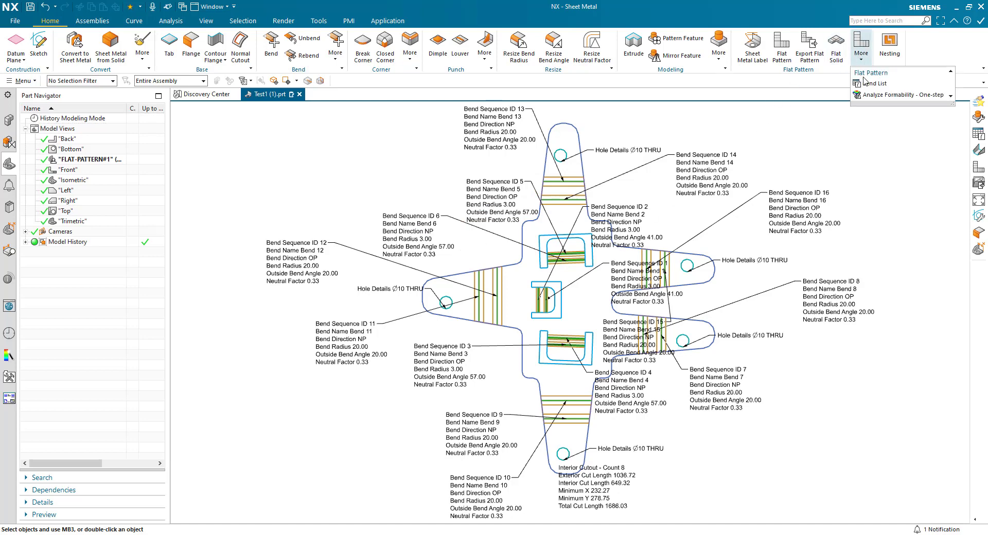
{"action": "left_click", "coordinate": [871, 84]}
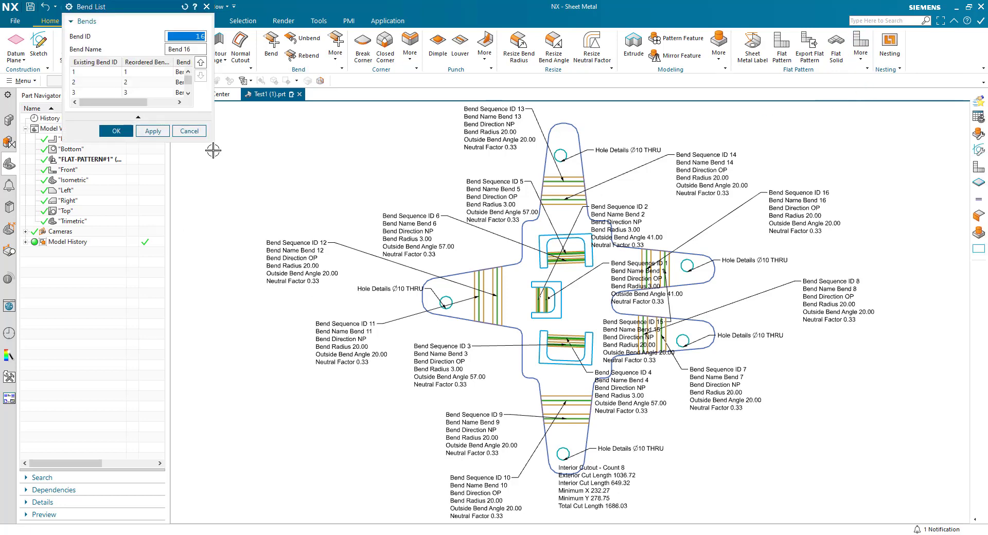
{"action": "left_click_drag", "start_coordinate": [214, 142], "coordinate": [293, 290]}
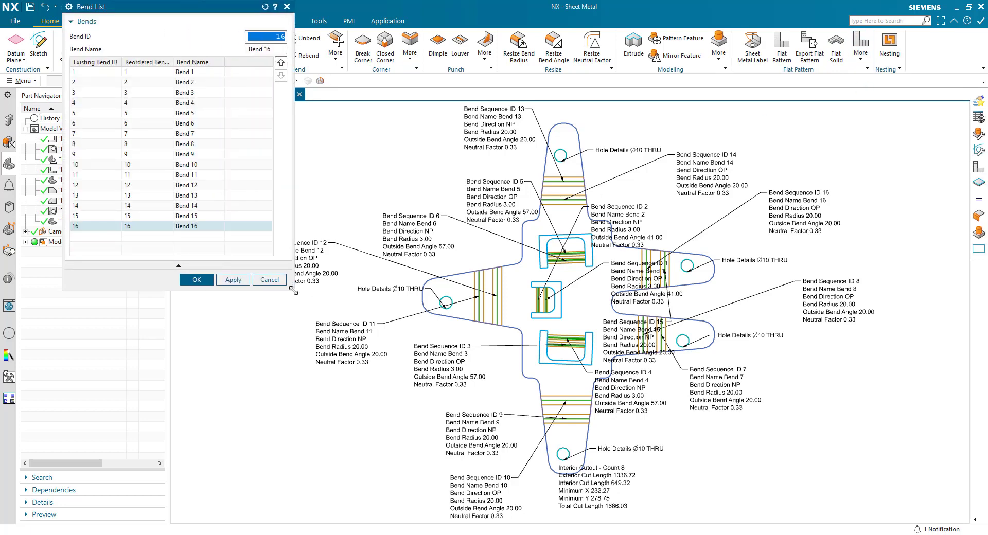
{"action": "left_click_drag", "start_coordinate": [155, 7], "coordinate": [145, 86]}
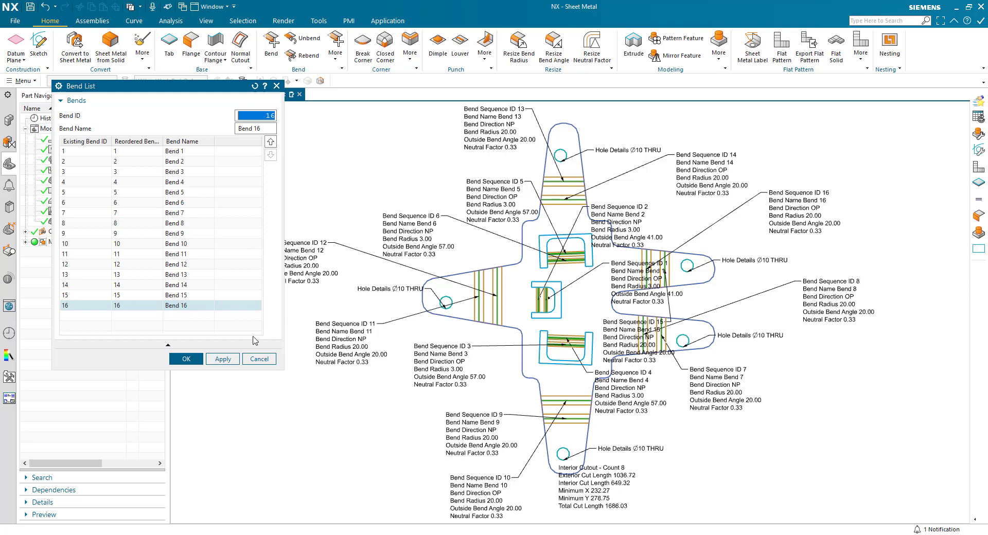
{"action": "left_click", "coordinate": [259, 360]}
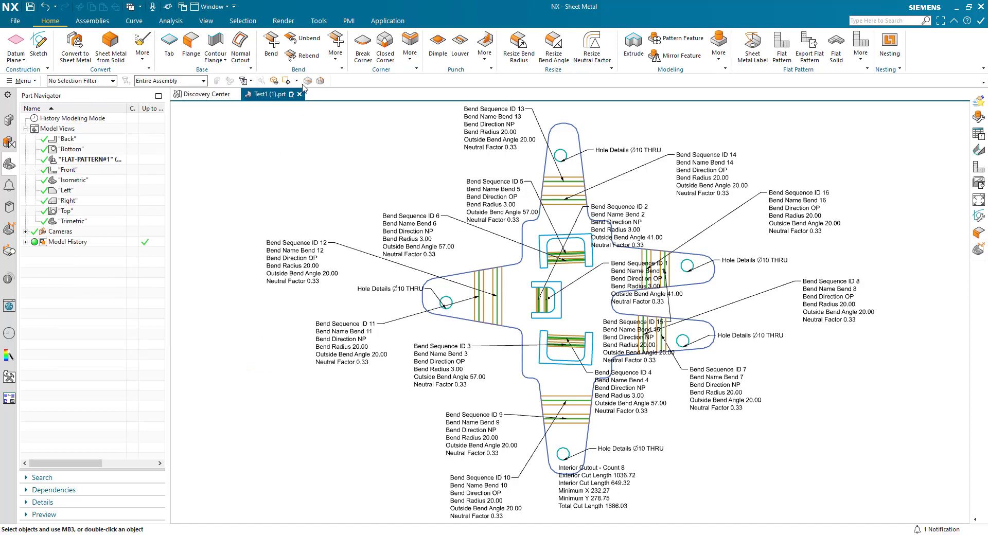
Step: Insert a PMI bend table of the bends in the FLAT-PATTERN#1 view, placed beside the flat pattern, and inspect it
{"action": "left_click", "coordinate": [349, 22]}
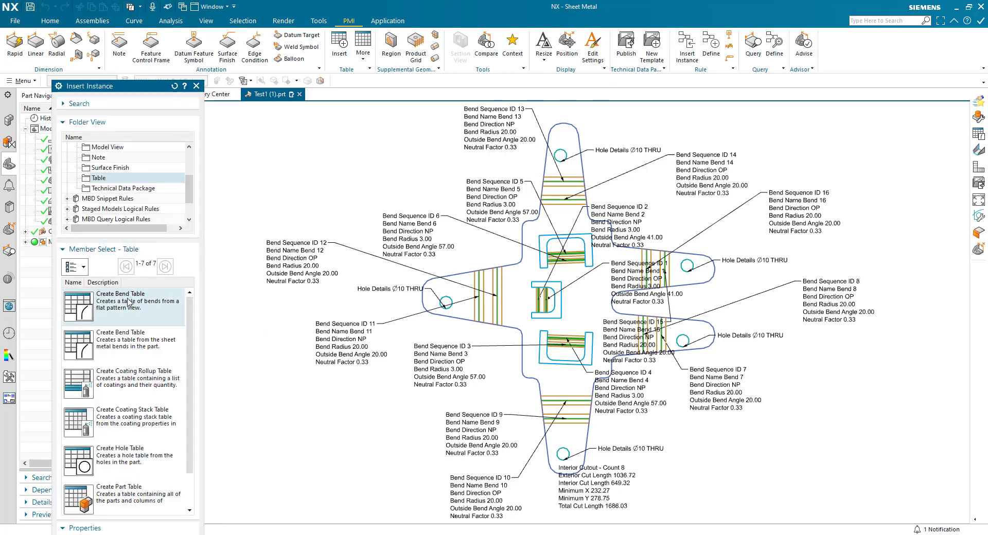
{"action": "left_click", "coordinate": [124, 309]}
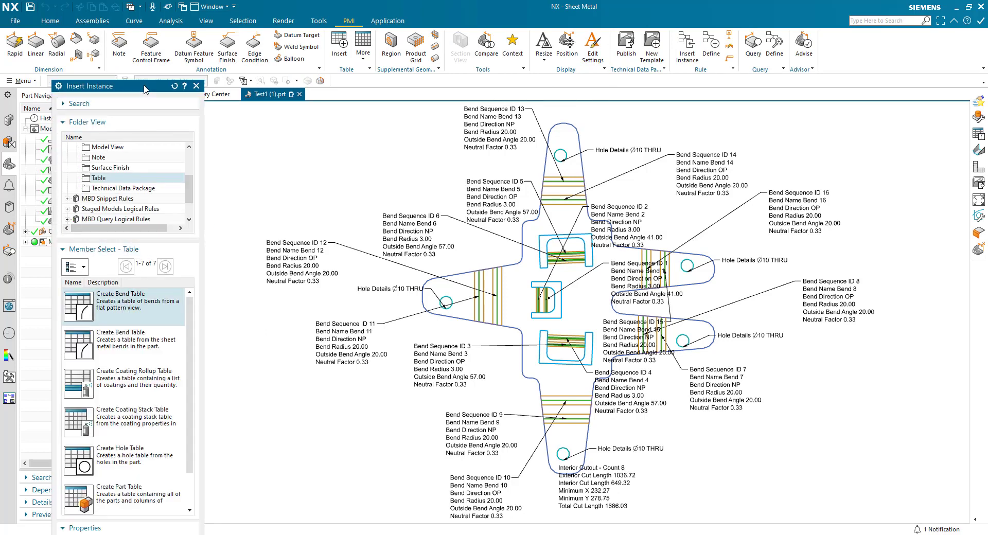
{"action": "left_click_drag", "start_coordinate": [146, 87], "coordinate": [175, 15]}
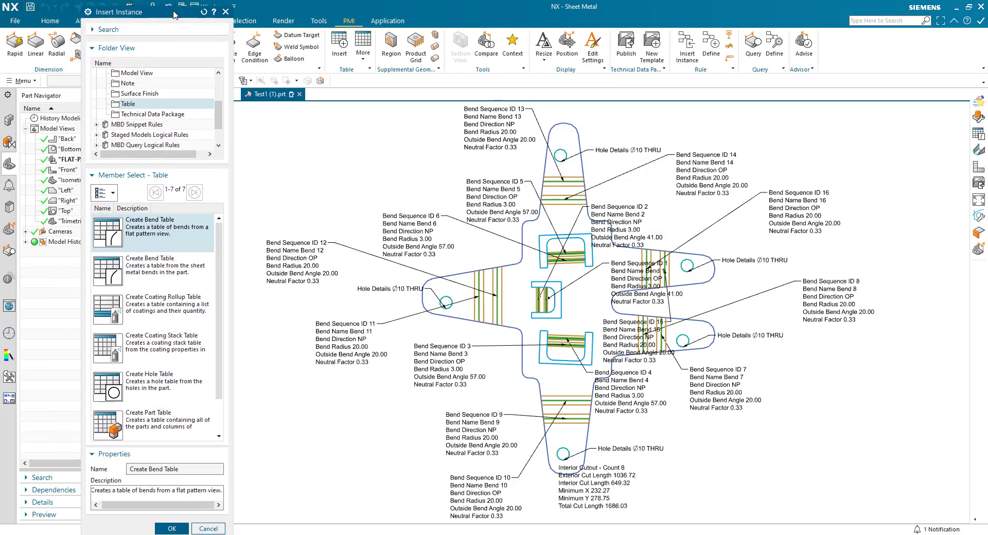
{"action": "left_click", "coordinate": [172, 529]}
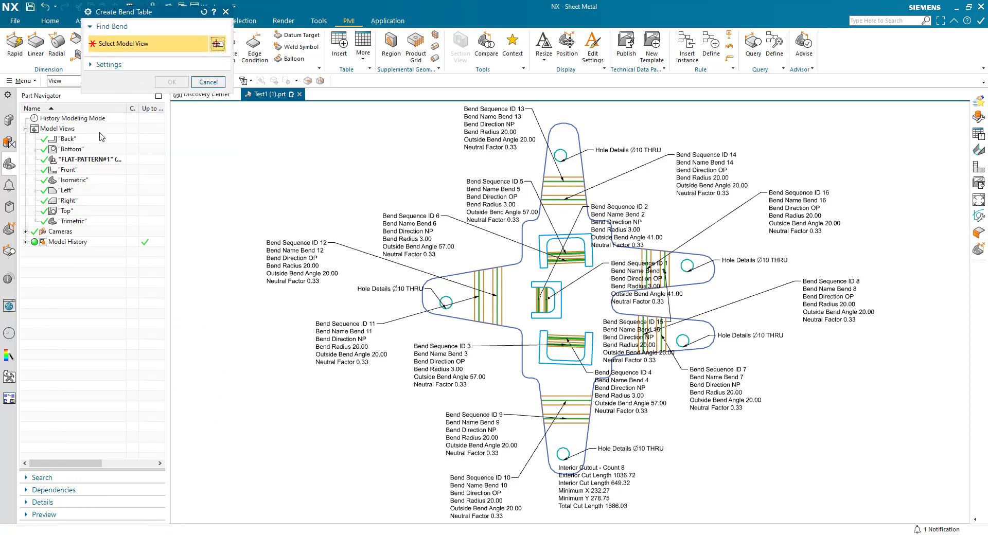
{"action": "left_click", "coordinate": [88, 160]}
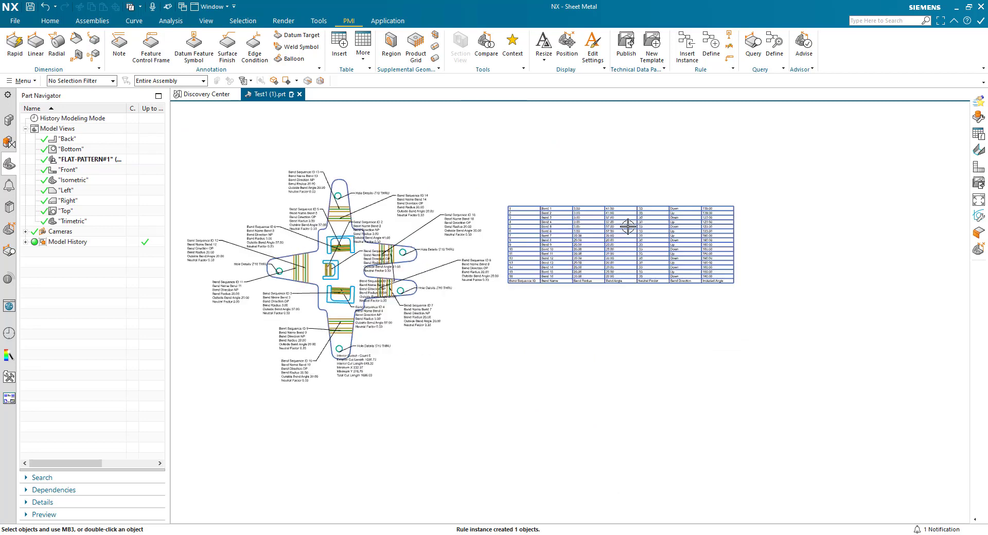
{"action": "scroll", "coordinate": [628, 226], "scroll_direction": "up", "scroll_amount": 5}
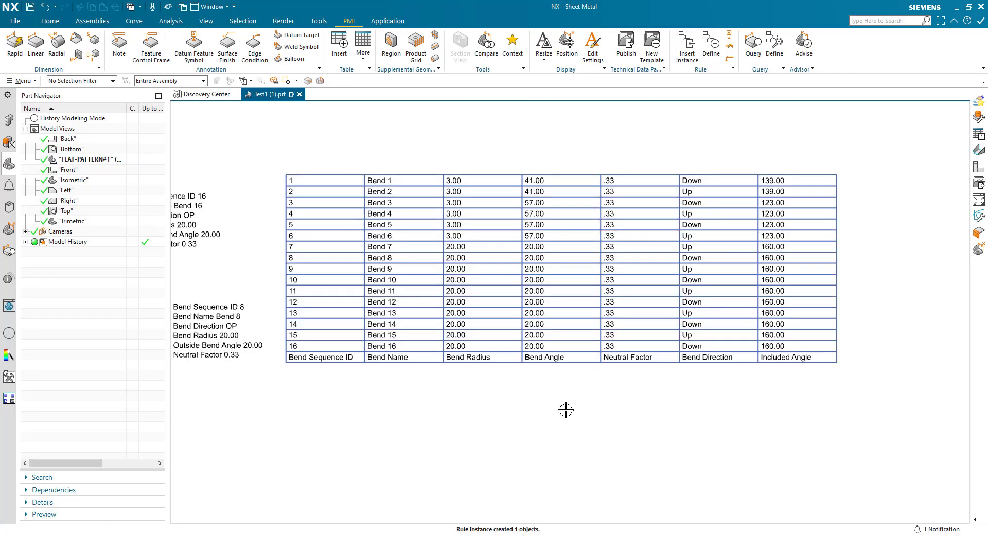
{"action": "scroll", "coordinate": [566, 410], "scroll_direction": "up", "scroll_amount": 1}
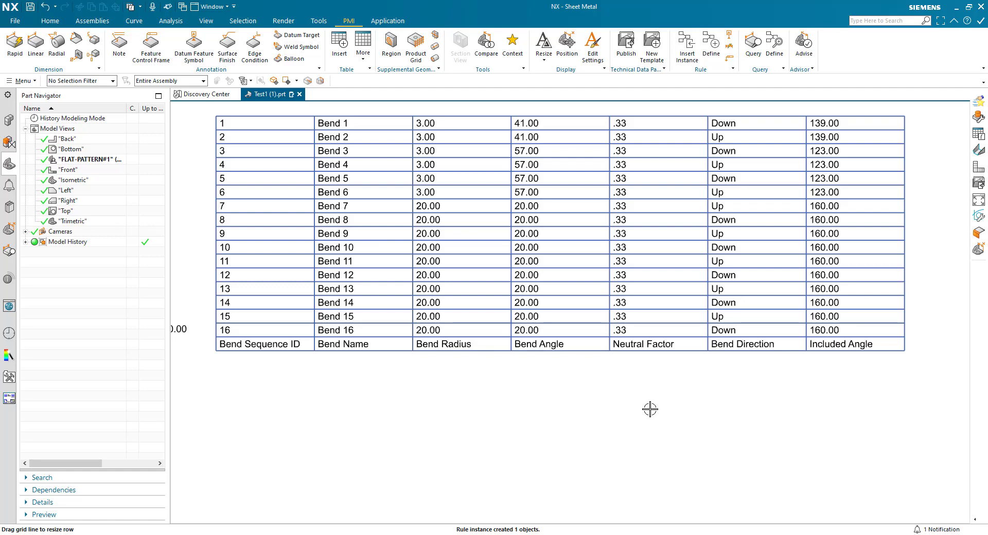
{"action": "scroll", "coordinate": [716, 417], "scroll_direction": "down", "scroll_amount": 5}
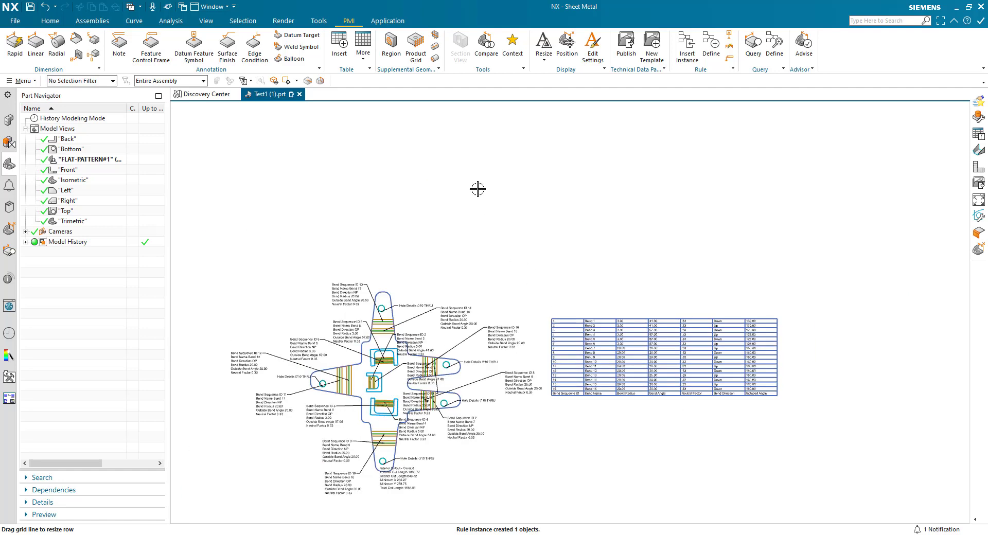
Step: Undo the insertion of the PMI bend table
{"action": "key", "text": "ctrl+z"}
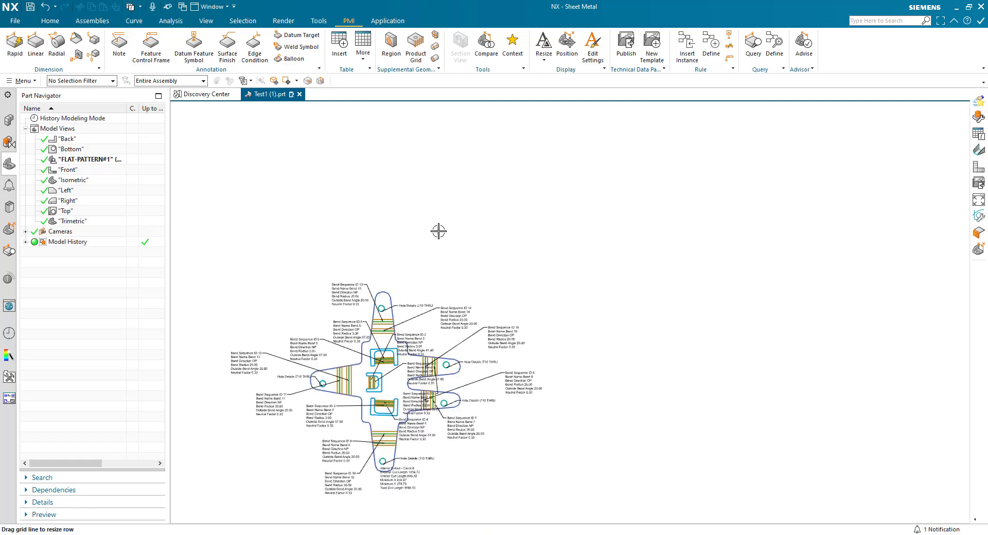
{"action": "scroll", "coordinate": [437, 245], "scroll_direction": "up", "scroll_amount": 5}
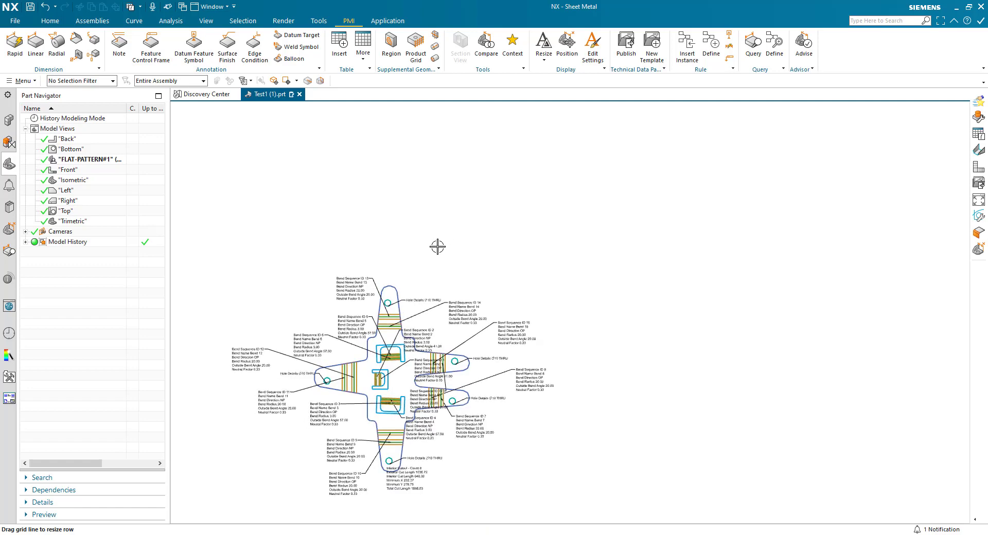
{"action": "double_click", "coordinate": [437, 247]}
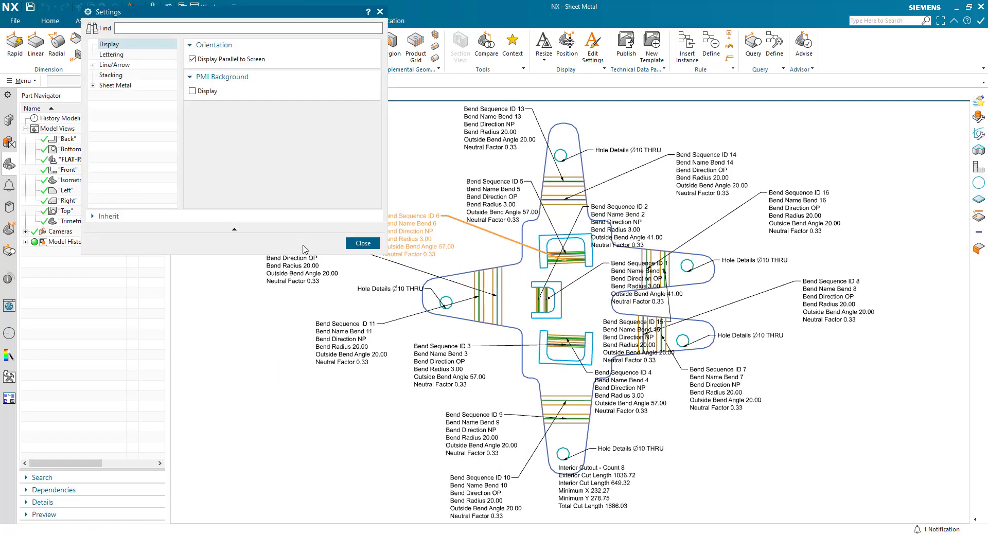
{"action": "left_click", "coordinate": [363, 244]}
{"action": "right_click", "coordinate": [240, 345]}
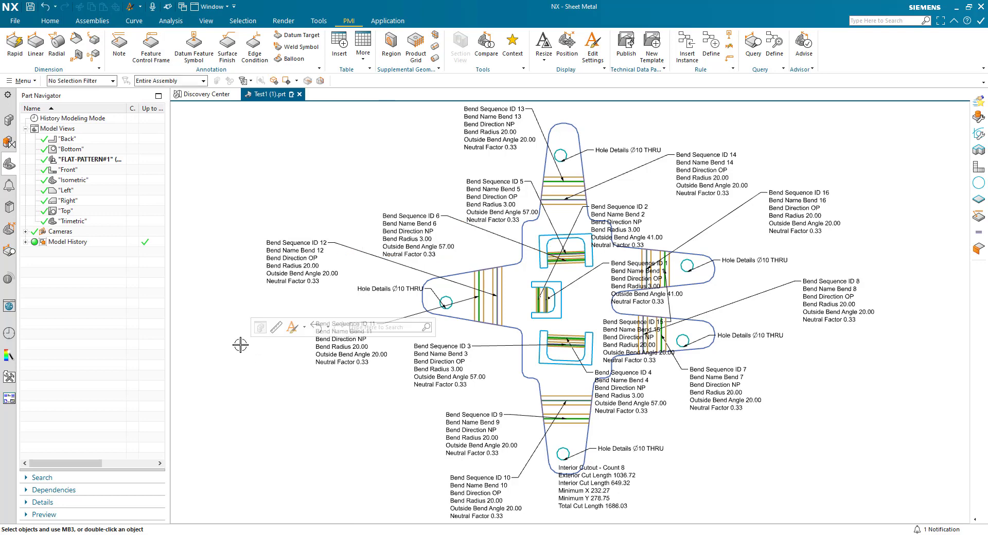
Step: Switch to Drafting and create a drawing sheet from the A3 - Size template
{"action": "key", "text": "ctrl+shift+d"}
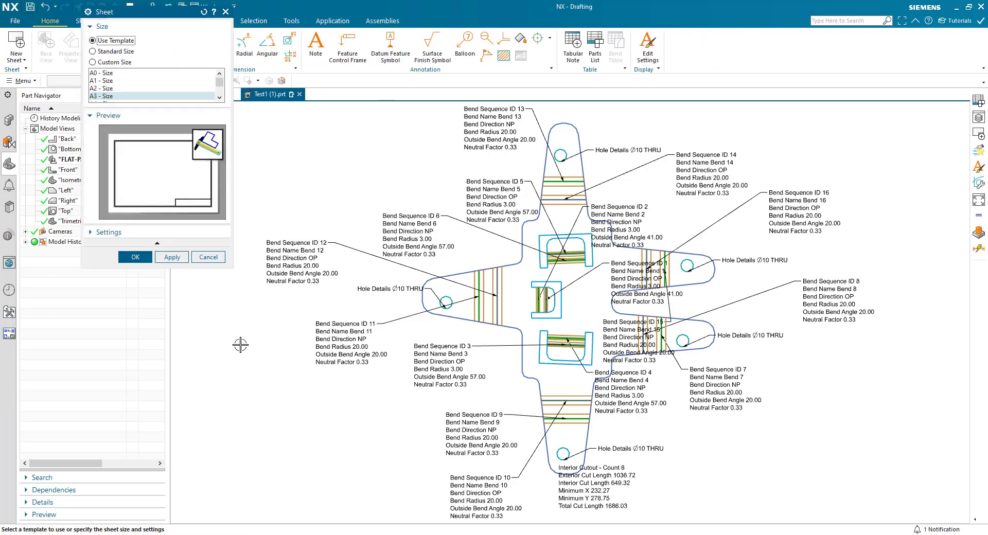
{"action": "left_click", "coordinate": [135, 257]}
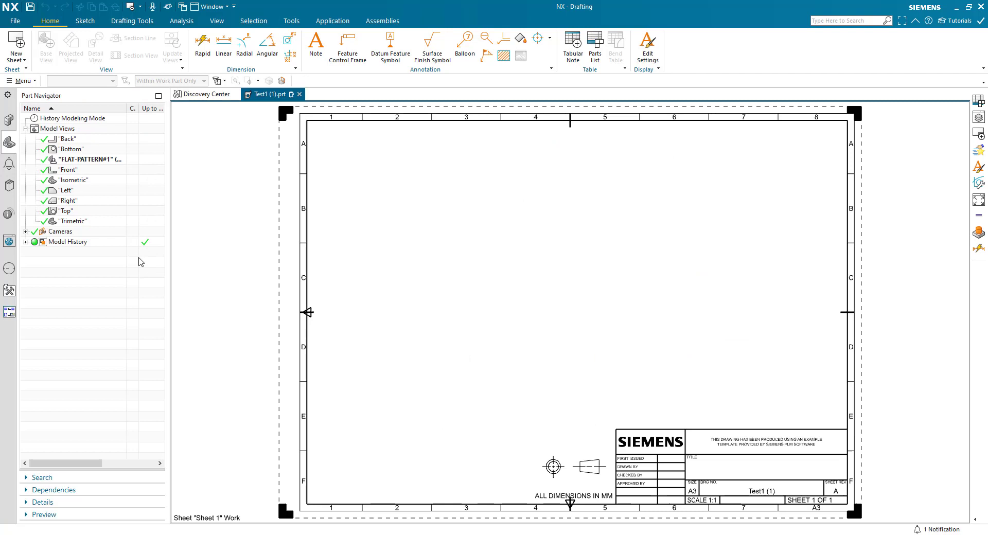
{"action": "left_click", "coordinate": [246, 164]}
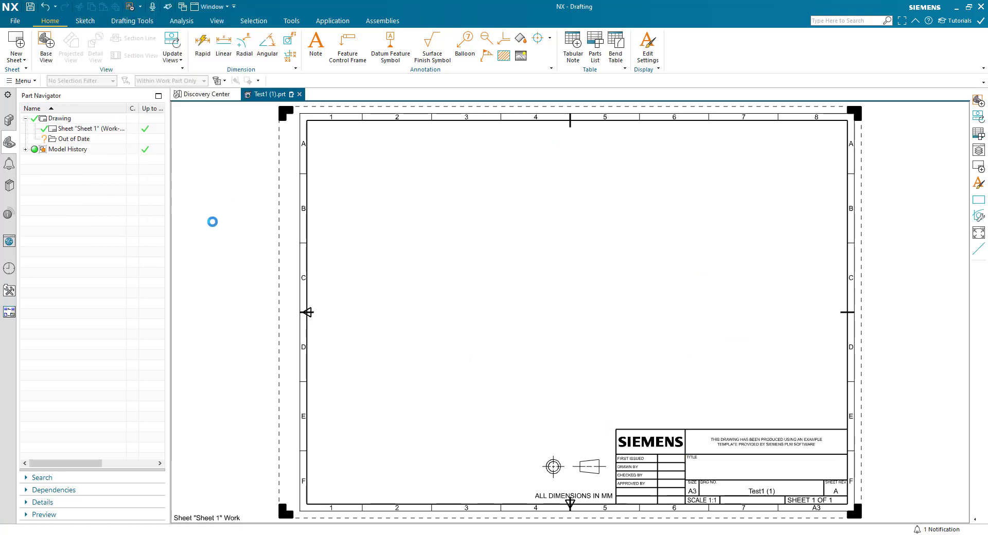
Step: Place a base view of the FLAT-PATTERN#1 model view at 1:2 scale in the sheet's lower-left corner
{"action": "left_click", "coordinate": [201, 191]}
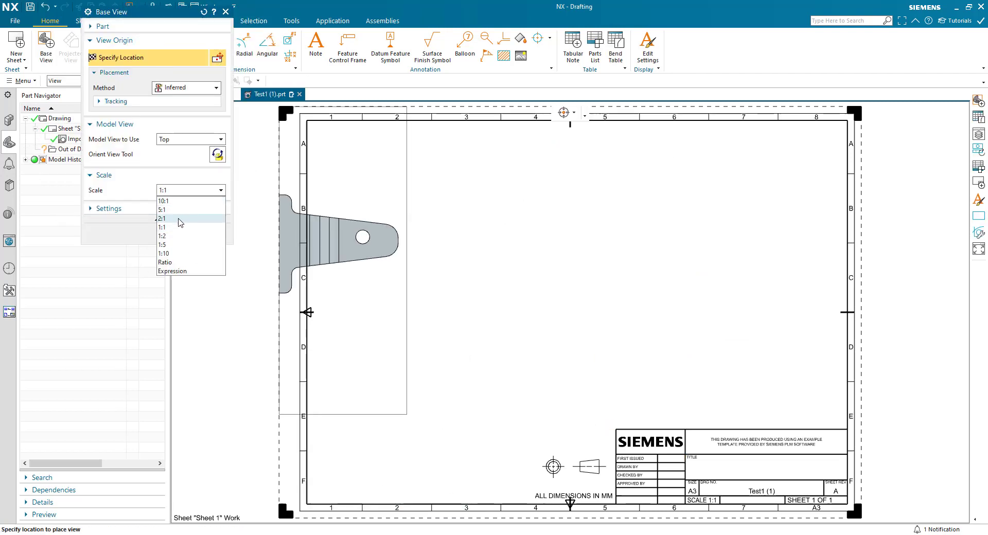
{"action": "left_click", "coordinate": [178, 237]}
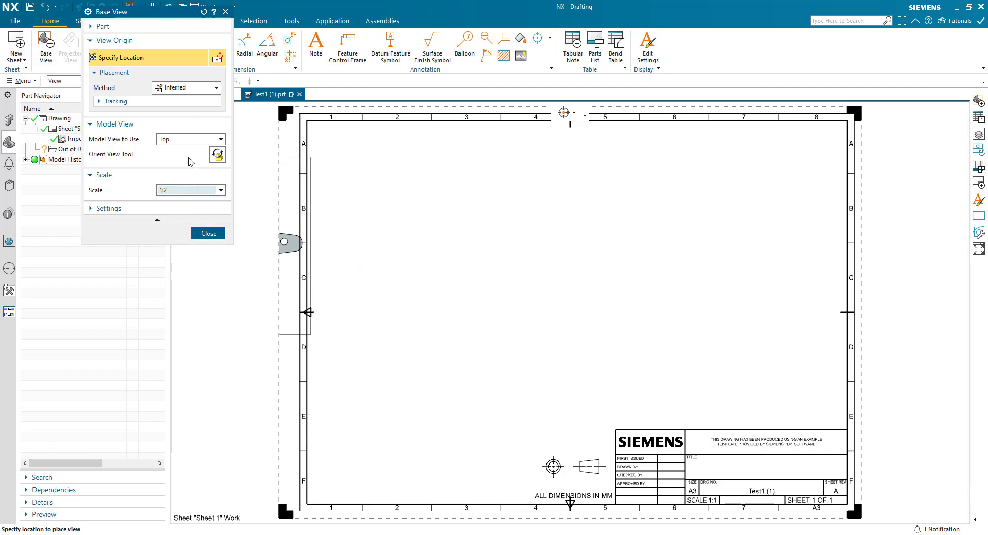
{"action": "left_click", "coordinate": [167, 140]}
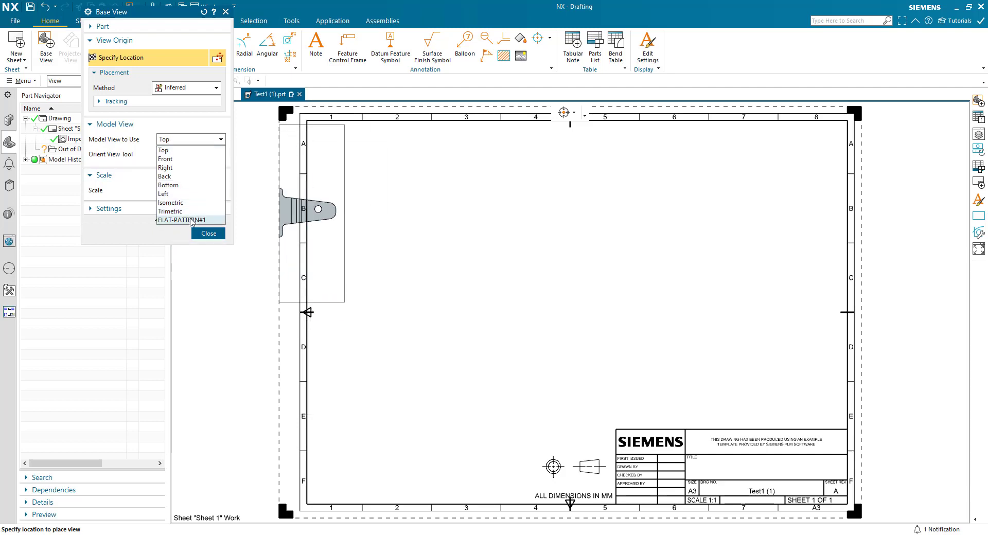
{"action": "left_click", "coordinate": [190, 220]}
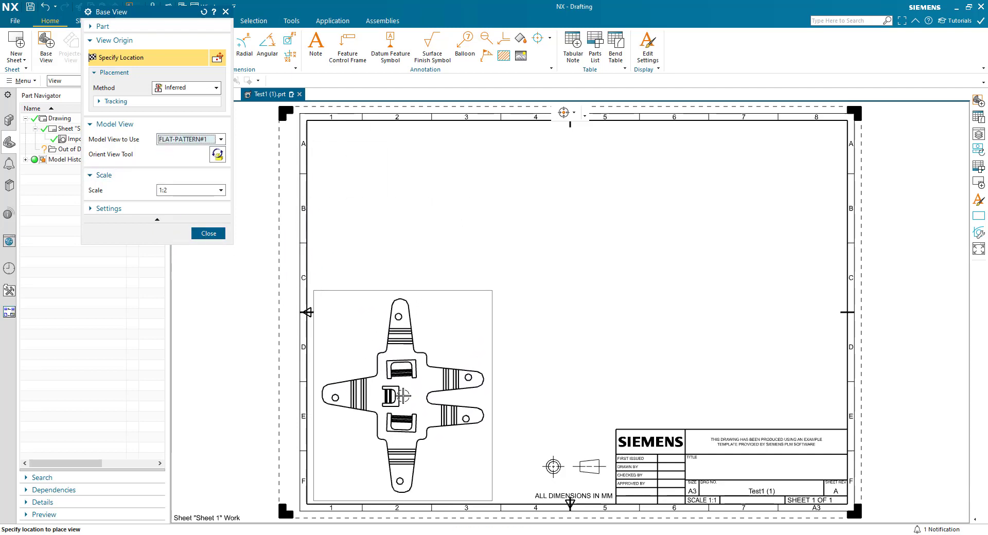
{"action": "left_click", "coordinate": [395, 400]}
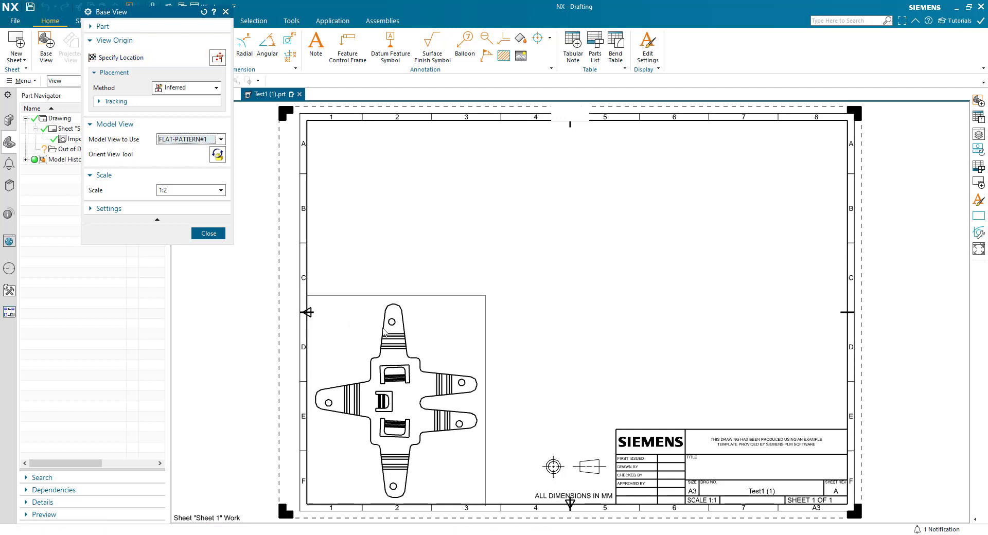
{"action": "key", "text": "Escape"}
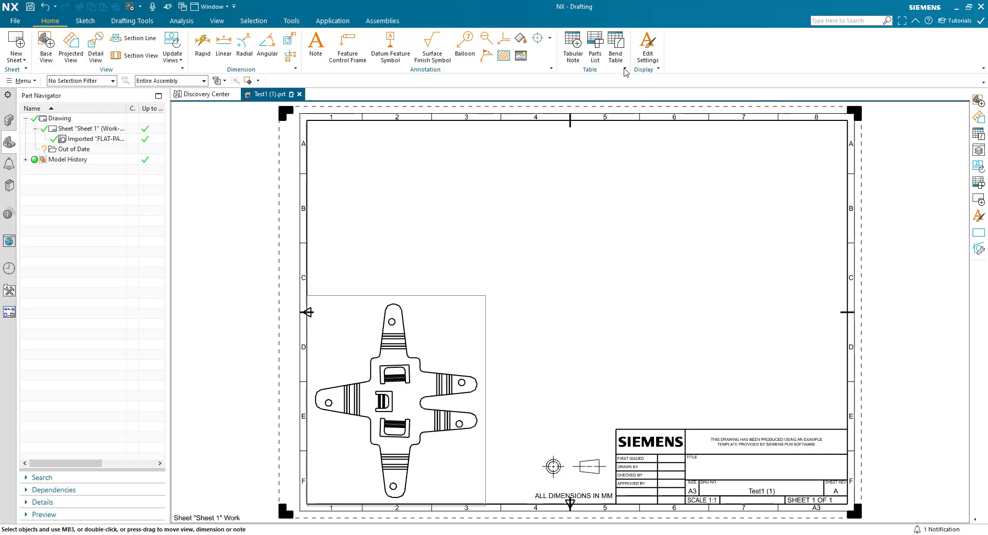
Step: Add a bend table for the flat pattern drawing view and place it in the upper-right area of the sheet
{"action": "left_click", "coordinate": [625, 69]}
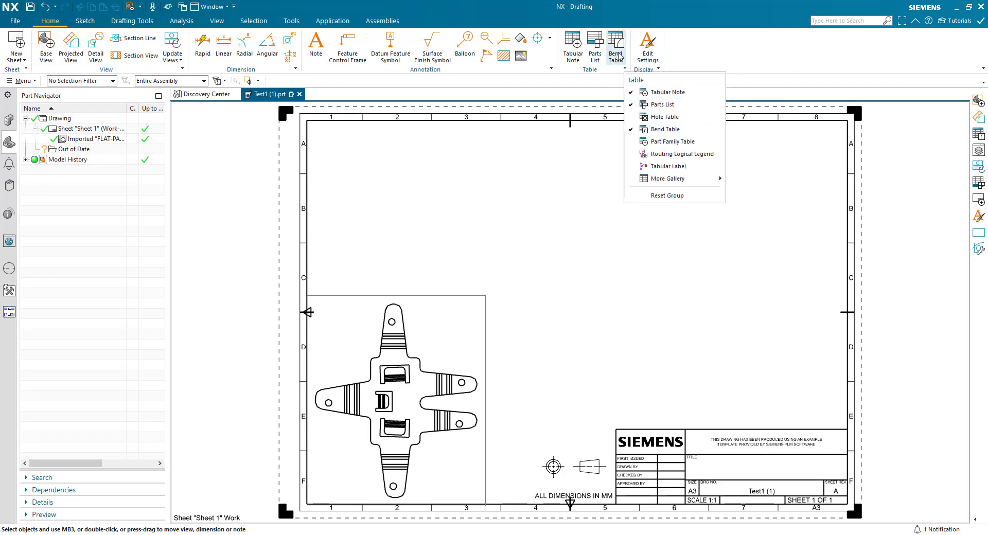
{"action": "left_click", "coordinate": [618, 53]}
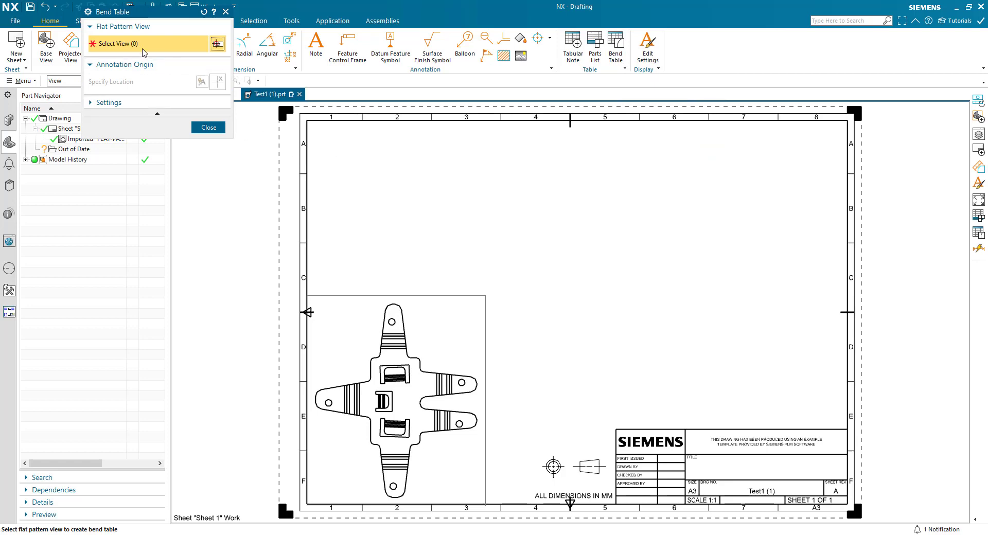
{"action": "left_click", "coordinate": [404, 296]}
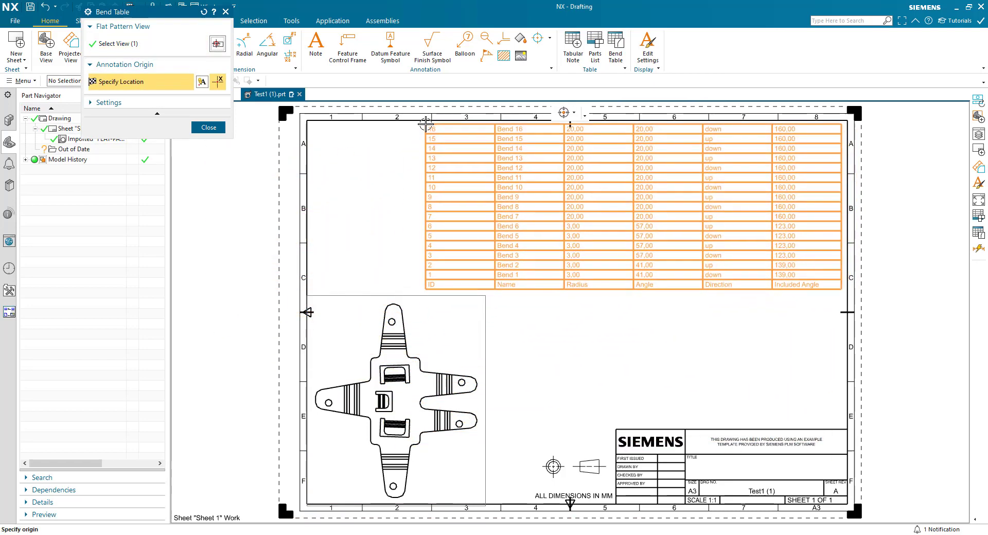
{"action": "left_click", "coordinate": [425, 123]}
{"action": "left_click", "coordinate": [209, 127]}
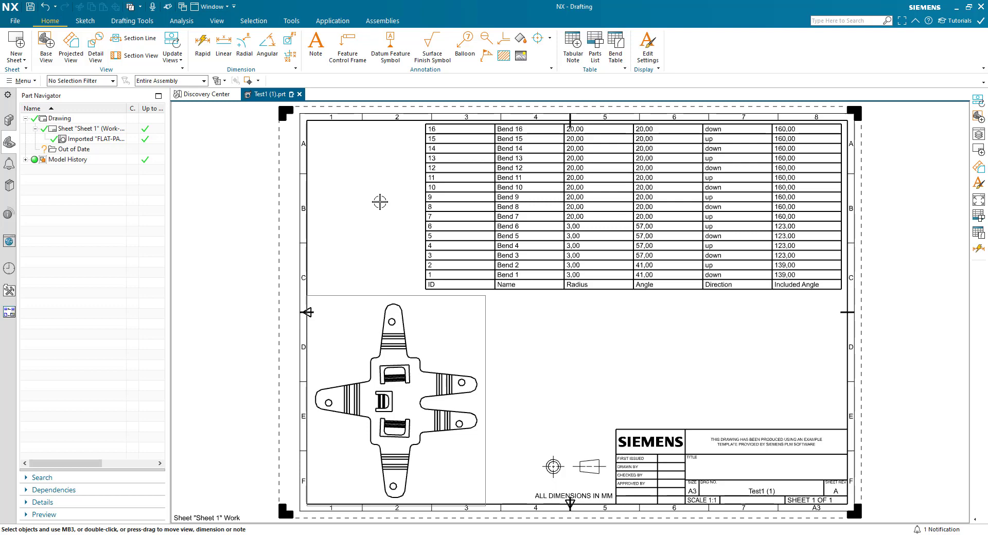
Step: Return to the Sheet Metal environment and make the Top model view the work view
{"action": "key", "text": "ctrl+m"}
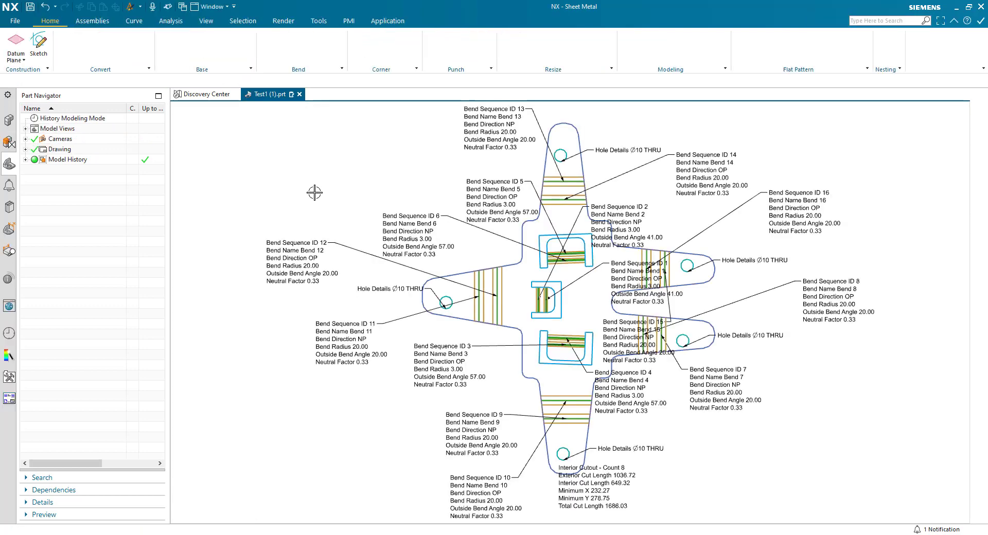
{"action": "left_click", "coordinate": [25, 129]}
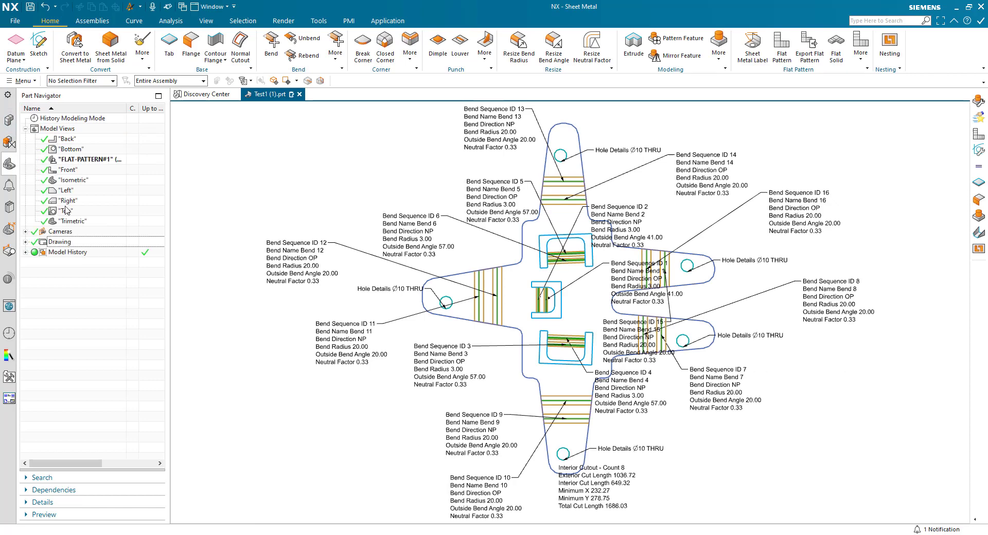
{"action": "double_click", "coordinate": [71, 213]}
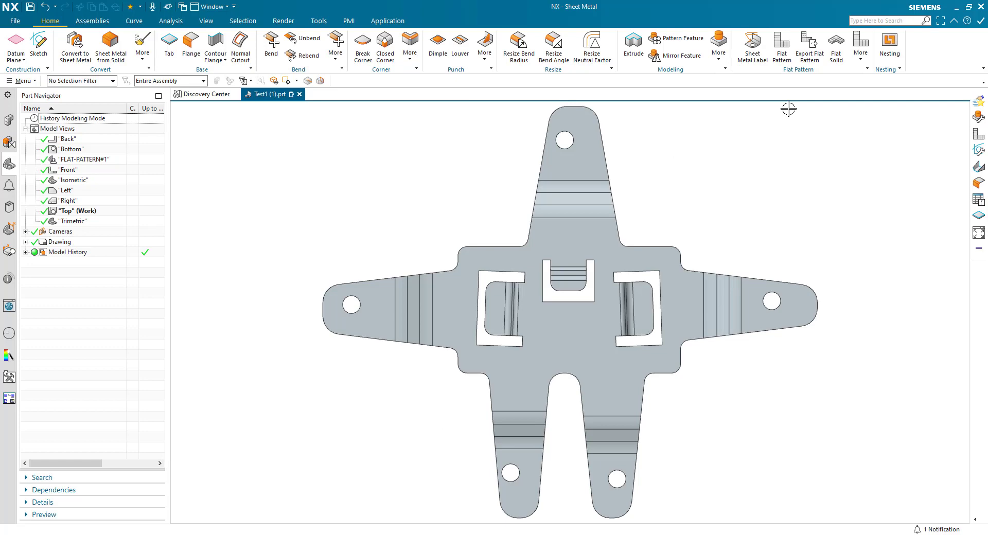
Step: Insert a PMI Create Bend Table rule instance that builds the table from the part's sheet metal bends, using the bracket's solid body
{"action": "left_click", "coordinate": [350, 20]}
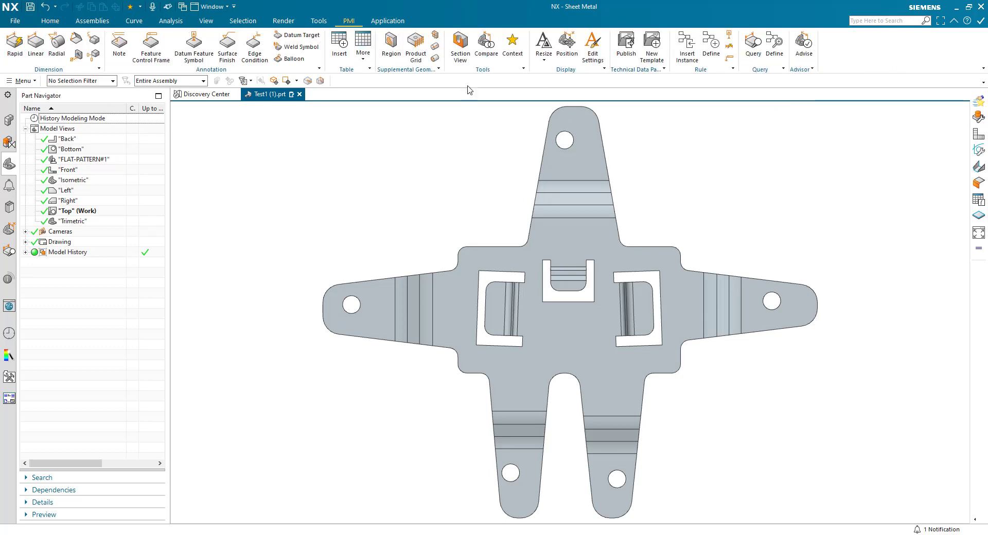
{"action": "left_click", "coordinate": [693, 51]}
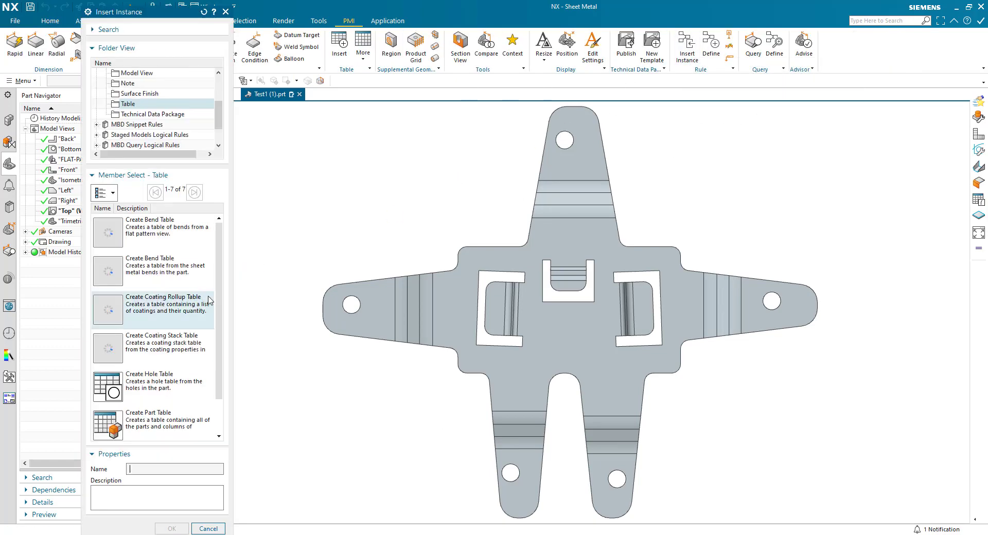
{"action": "left_click", "coordinate": [158, 230]}
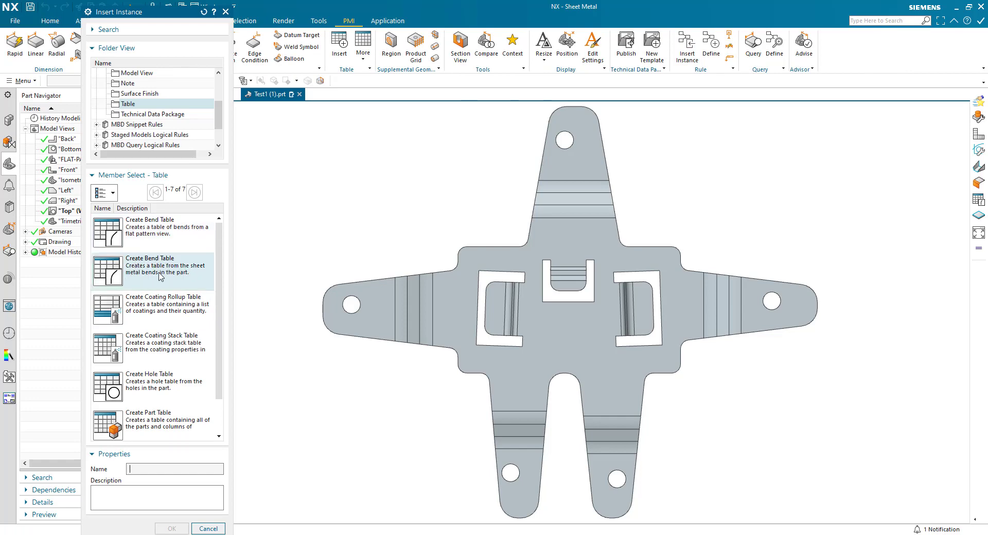
{"action": "left_click", "coordinate": [143, 273]}
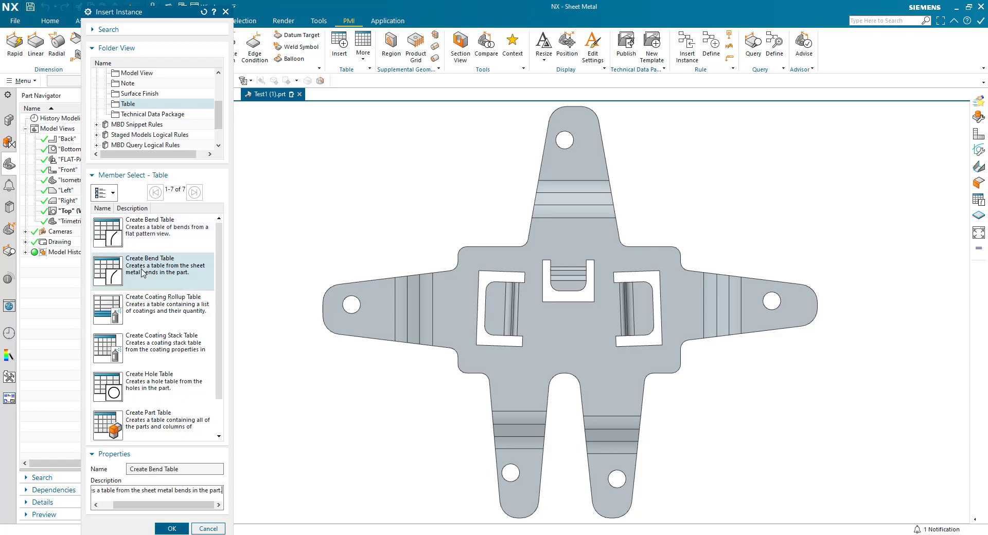
{"action": "left_click", "coordinate": [170, 529]}
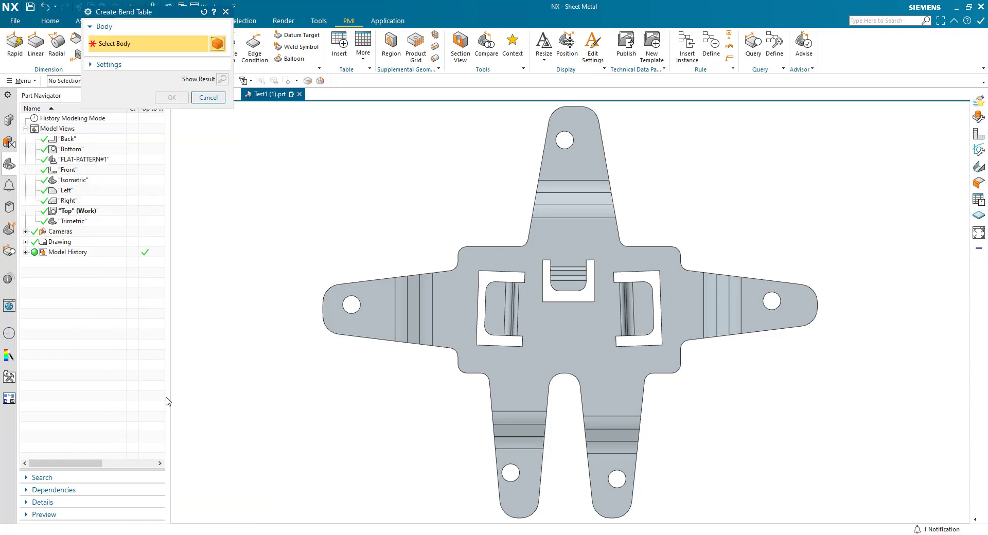
{"action": "left_click", "coordinate": [453, 305]}
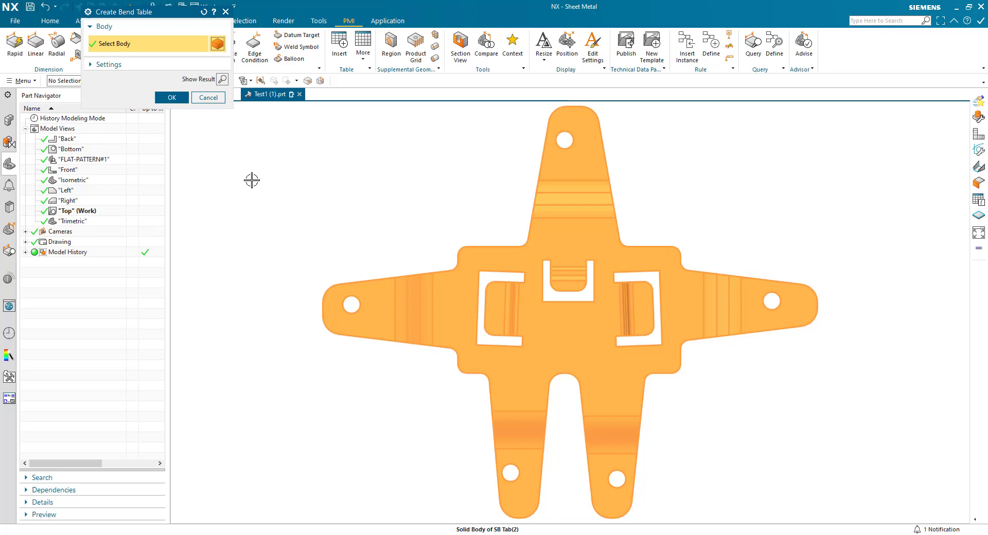
{"action": "left_click", "coordinate": [167, 97]}
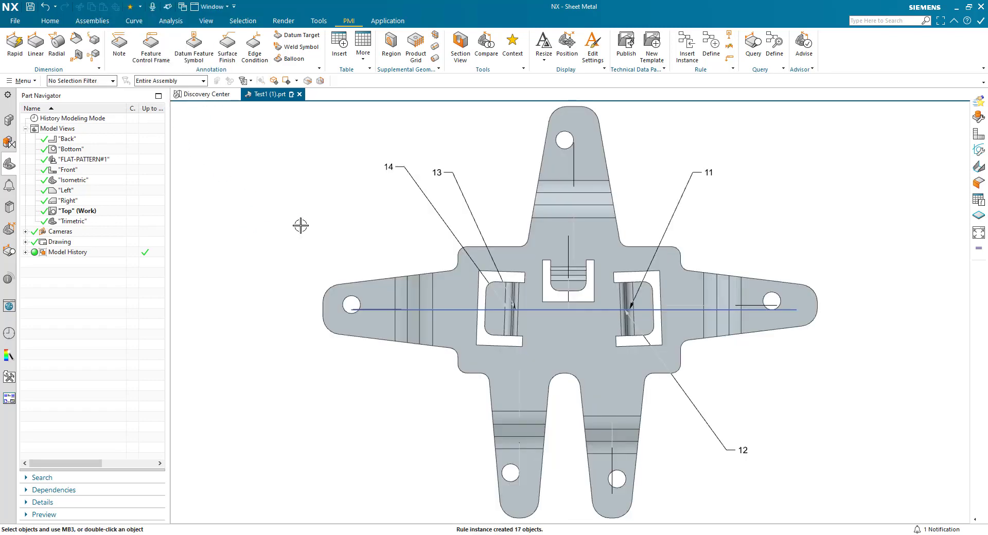
{"action": "scroll", "coordinate": [300, 225], "scroll_direction": "down", "scroll_amount": 3}
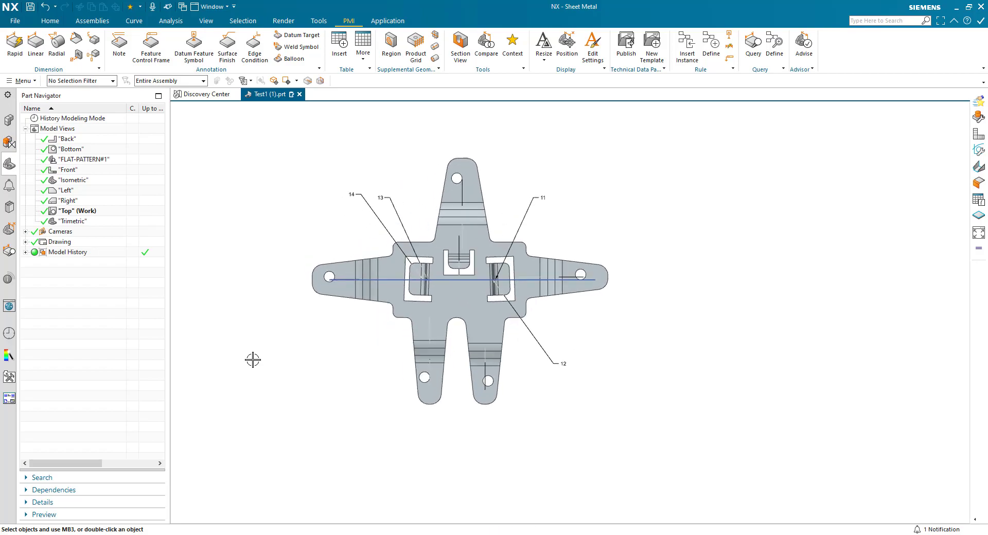
{"action": "key", "text": "ctrl+f"}
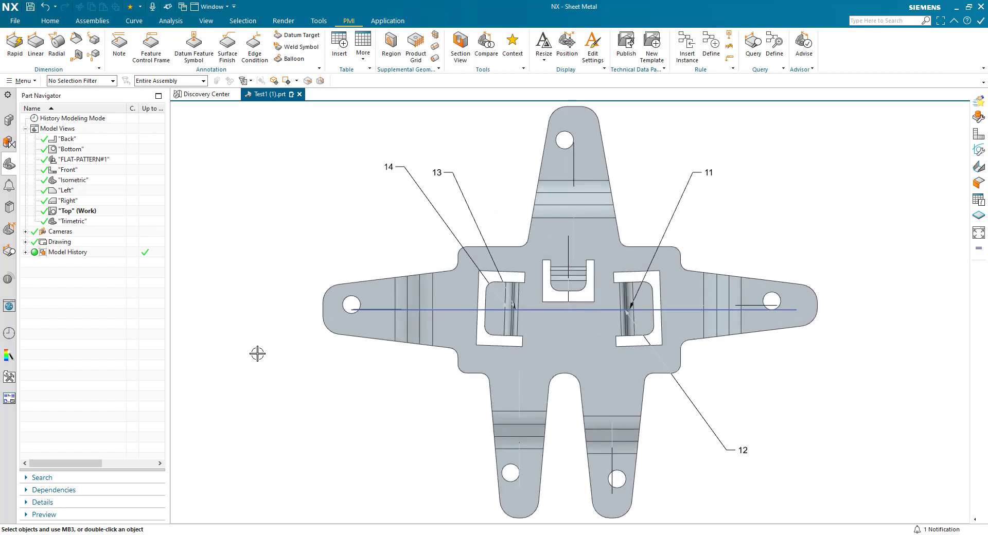
{"action": "key", "text": "ctrl+alt+f"}
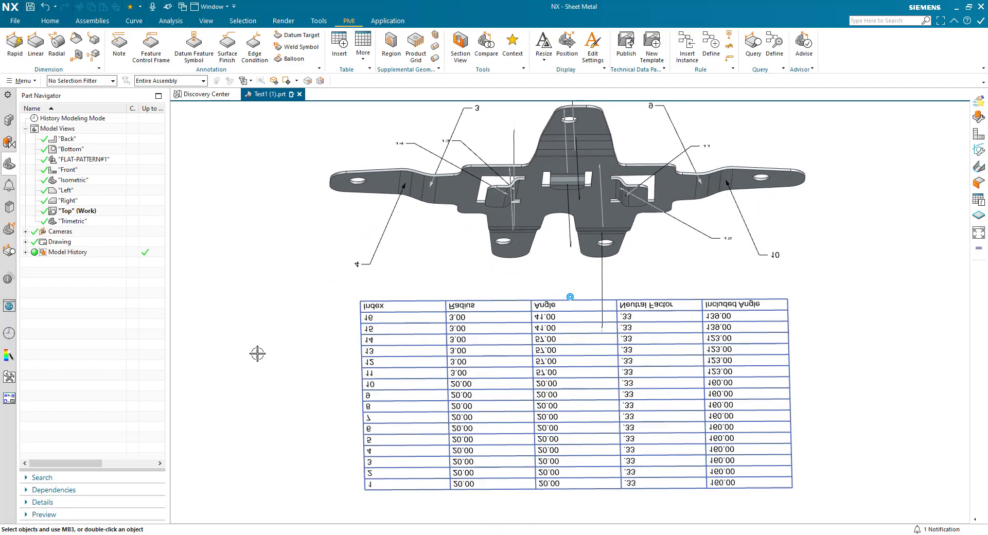